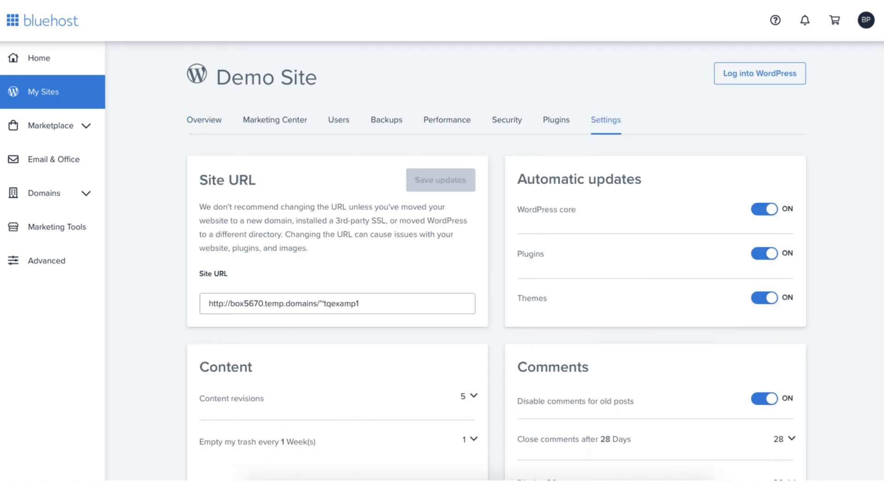
{"action": "scroll", "coordinate": [497, 276], "scroll_direction": "down", "scroll_amount": 5}
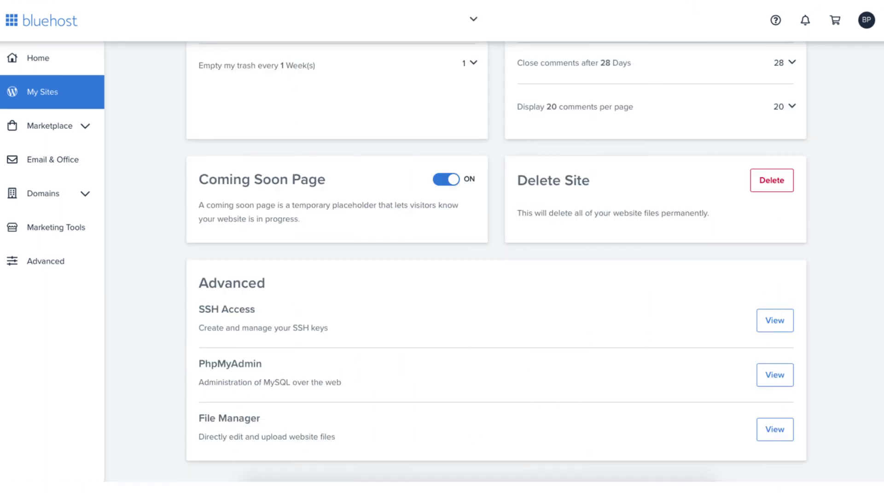